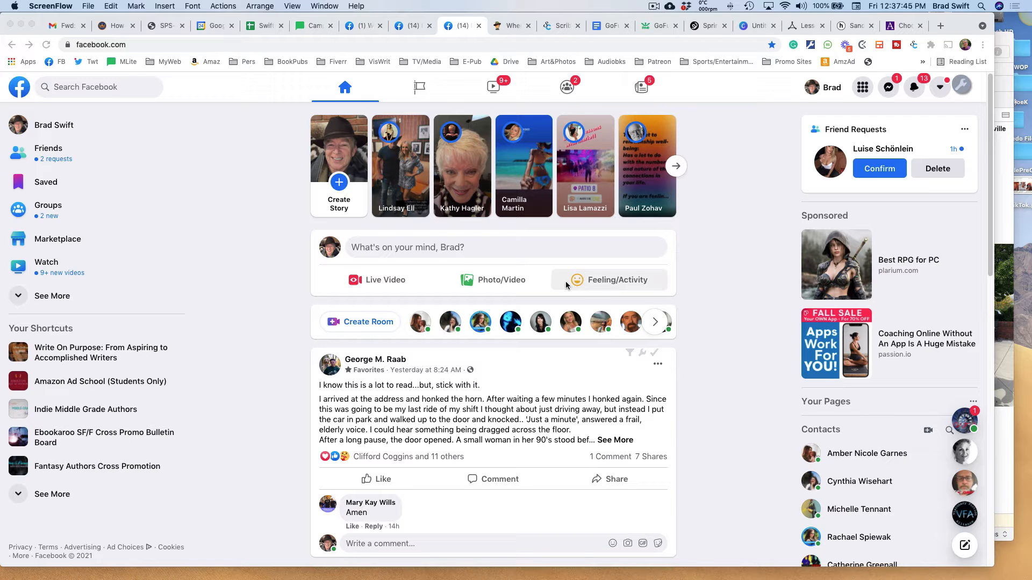
click(1007, 231)
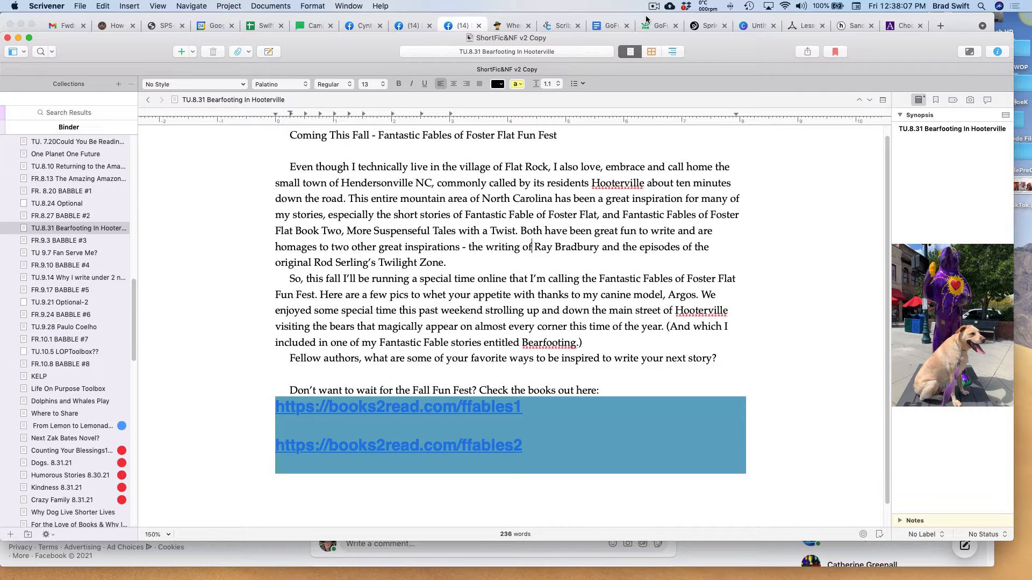
click(955, 21)
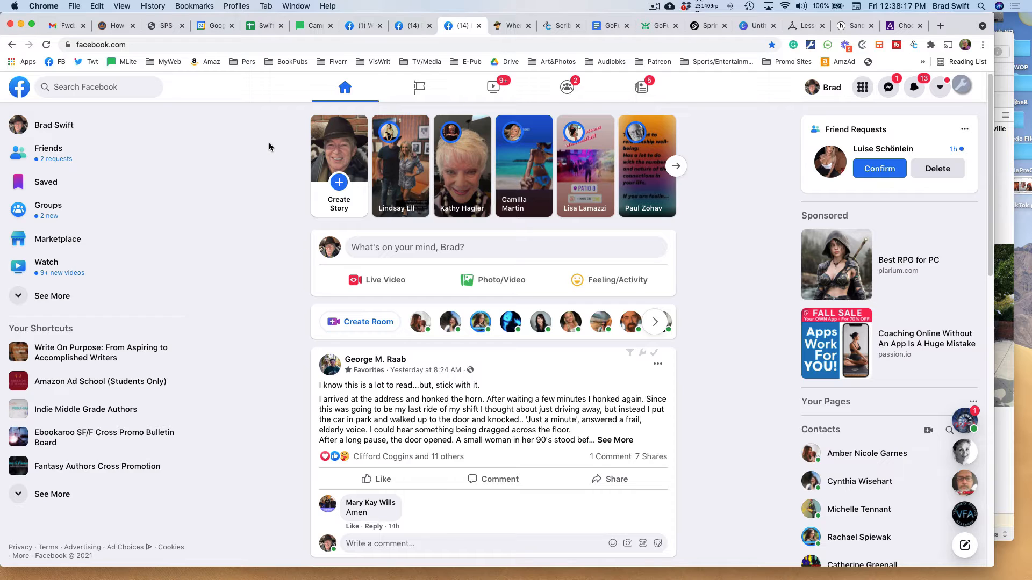
Step: Open the Publishing Tools of the Visionary Author Page and start a new post
click(419, 90)
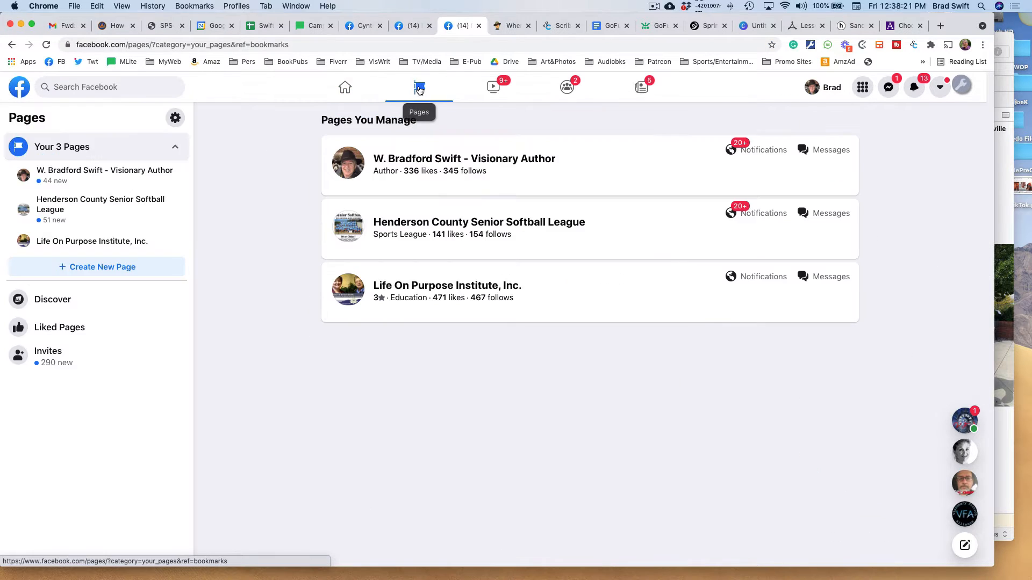
click(396, 161)
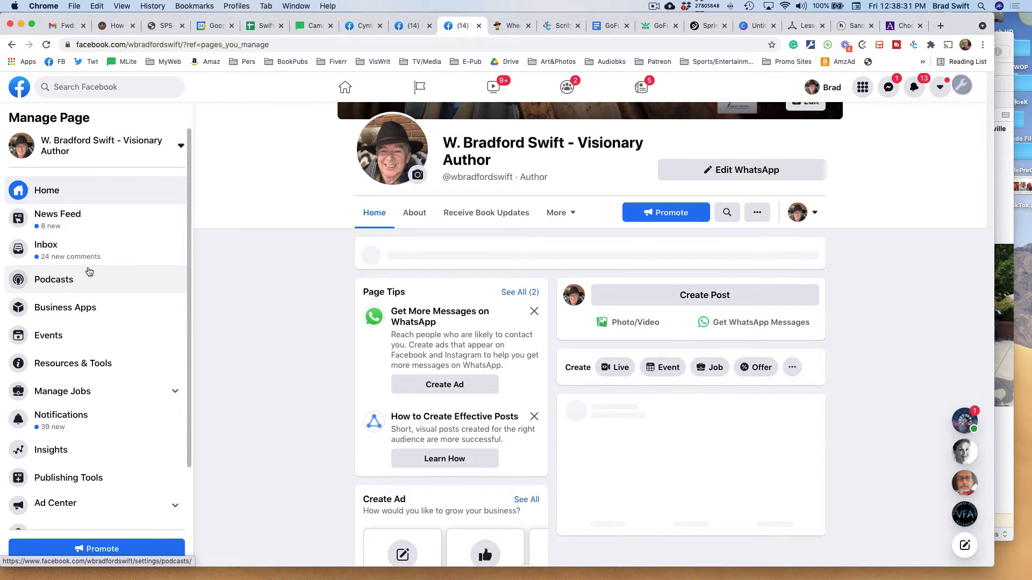
scroll(89, 271, down, 3)
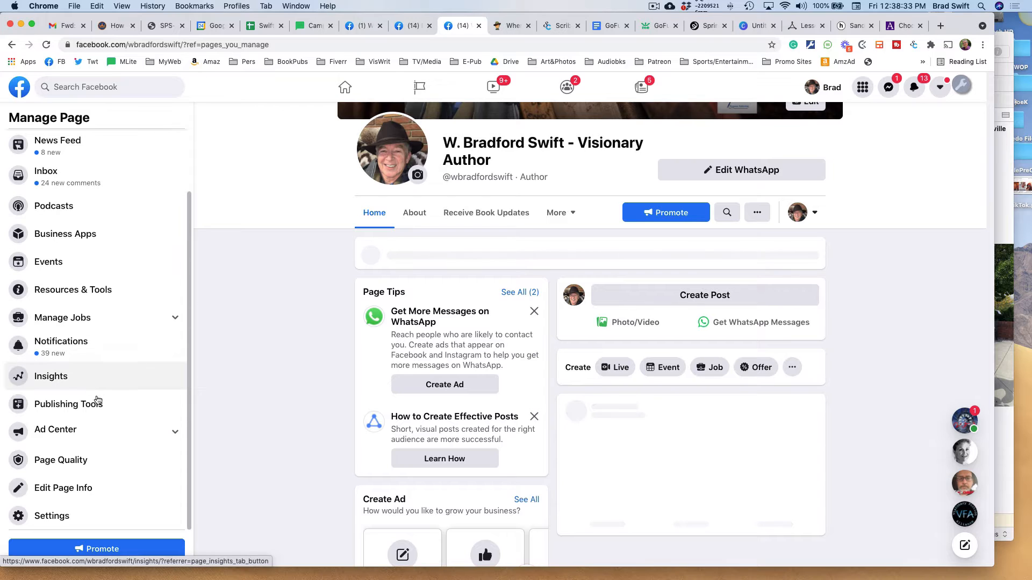
click(94, 405)
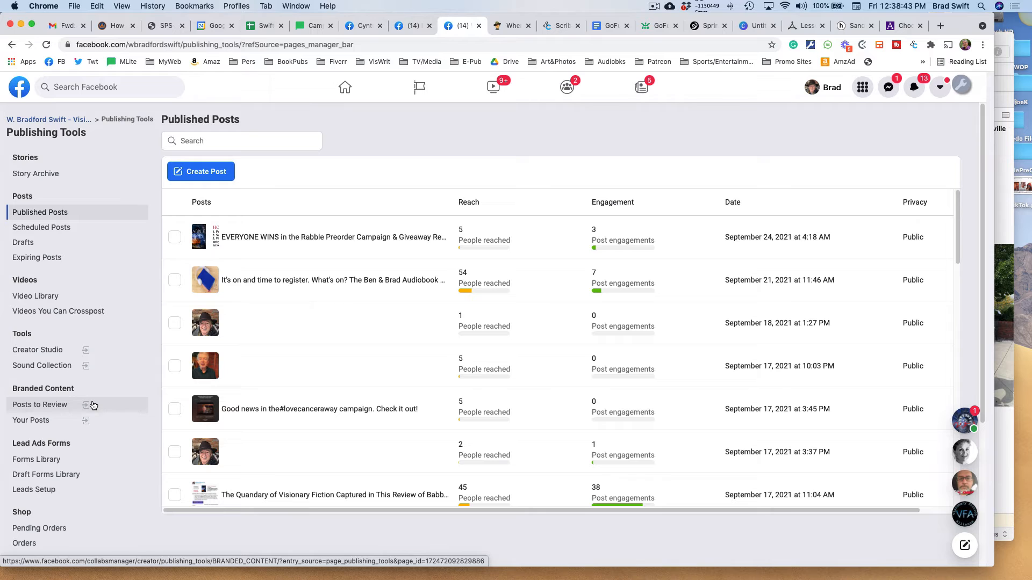
click(219, 178)
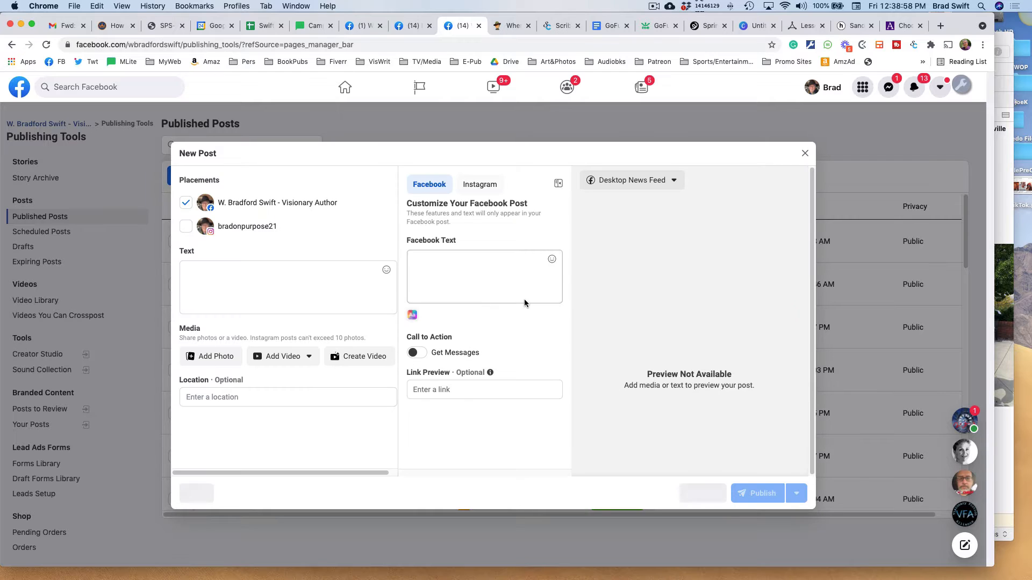
Step: Copy the Scrivener text from "Coming This Fall" through the "Fellow authors" question and paste it into the new Facebook post's text
click(255, 272)
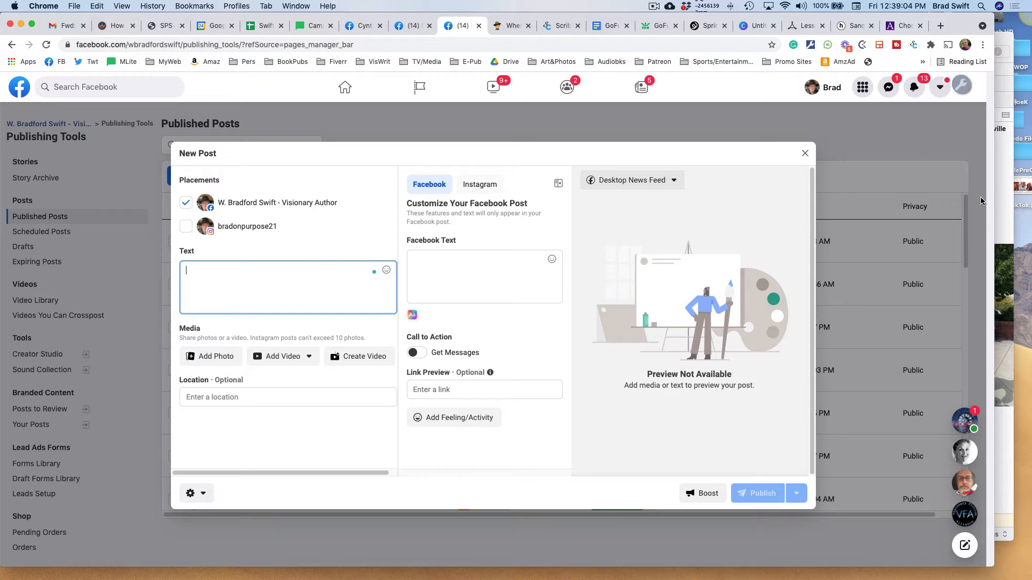
click(1002, 198)
drag(959, 40, 922, 44)
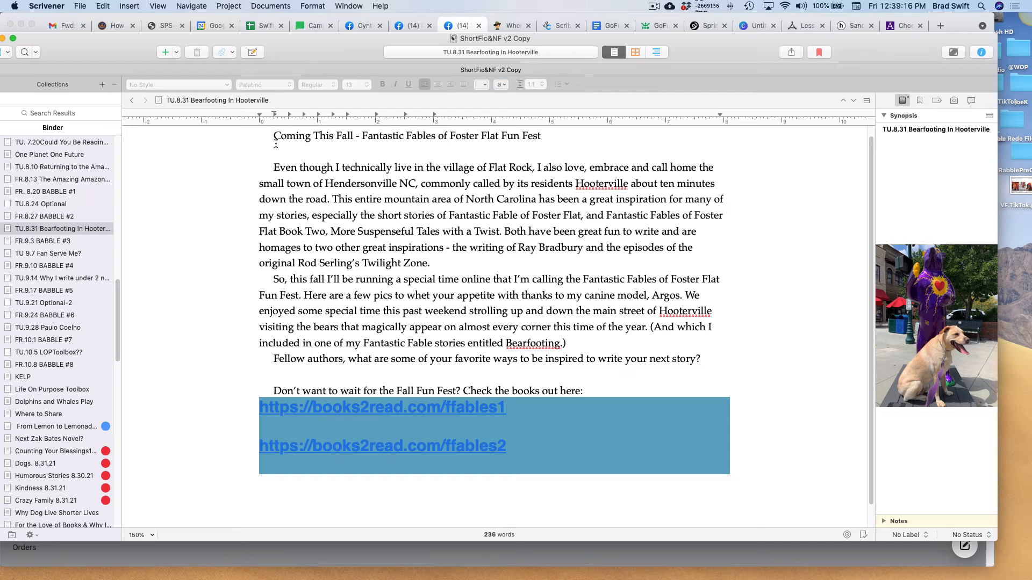
drag(274, 136, 691, 351)
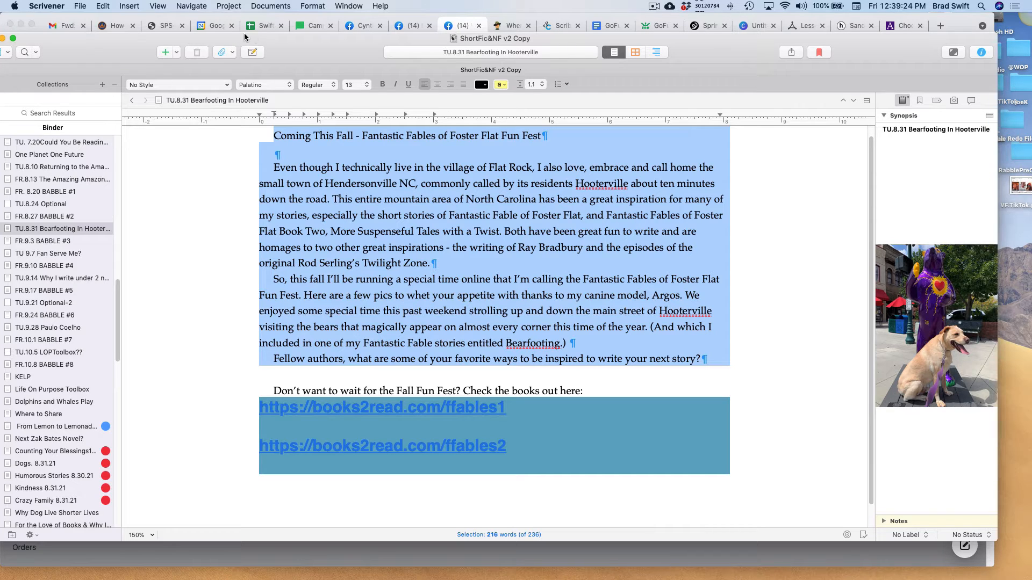
click(354, 26)
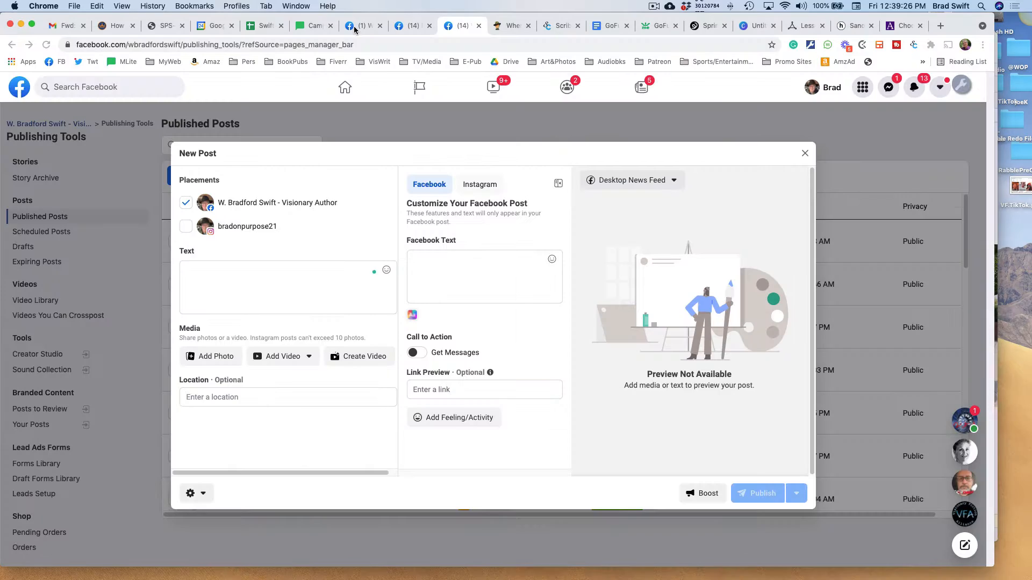
click(354, 26)
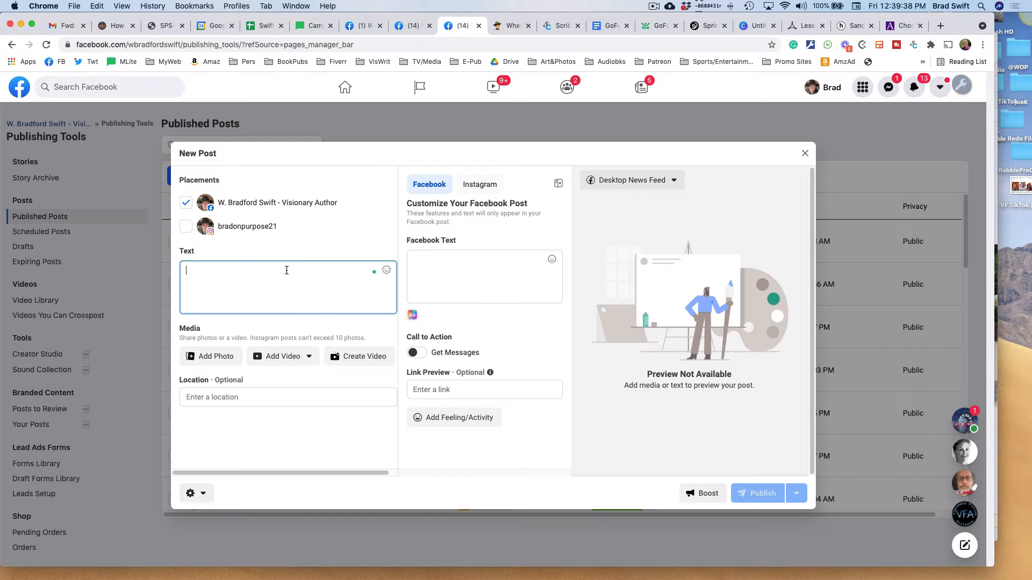
key(super+v)
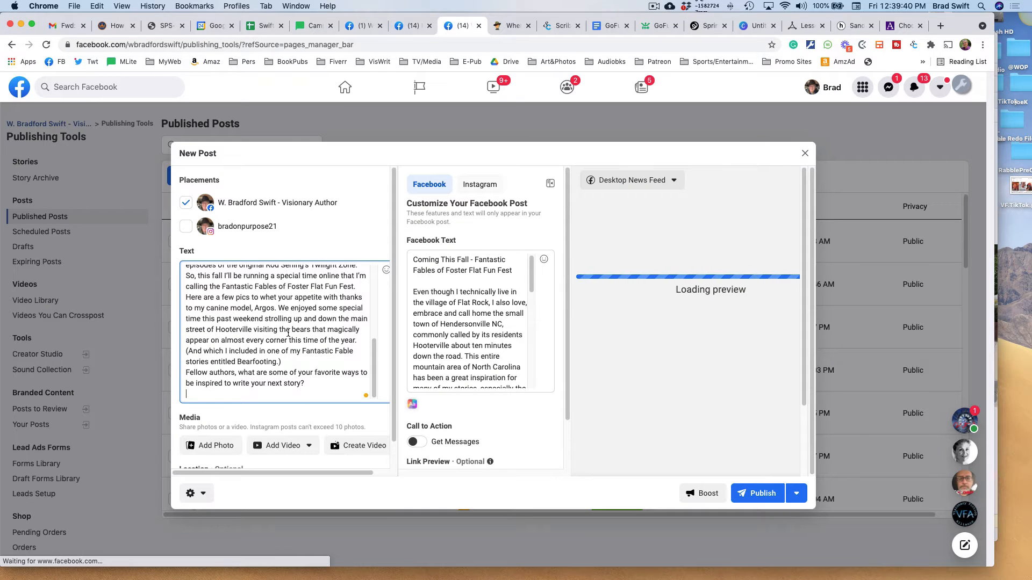
Step: Insert blank lines before the post paragraphs starting "So, this fall" and "Fellow authors"
scroll(287, 334, up, 10)
scroll(287, 334, down, 5)
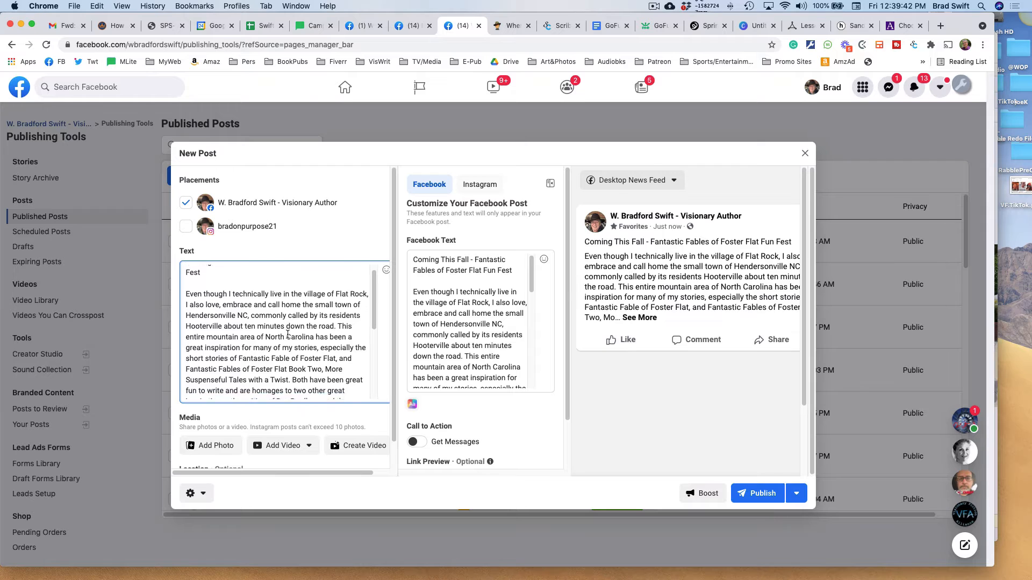
scroll(287, 334, down, 4)
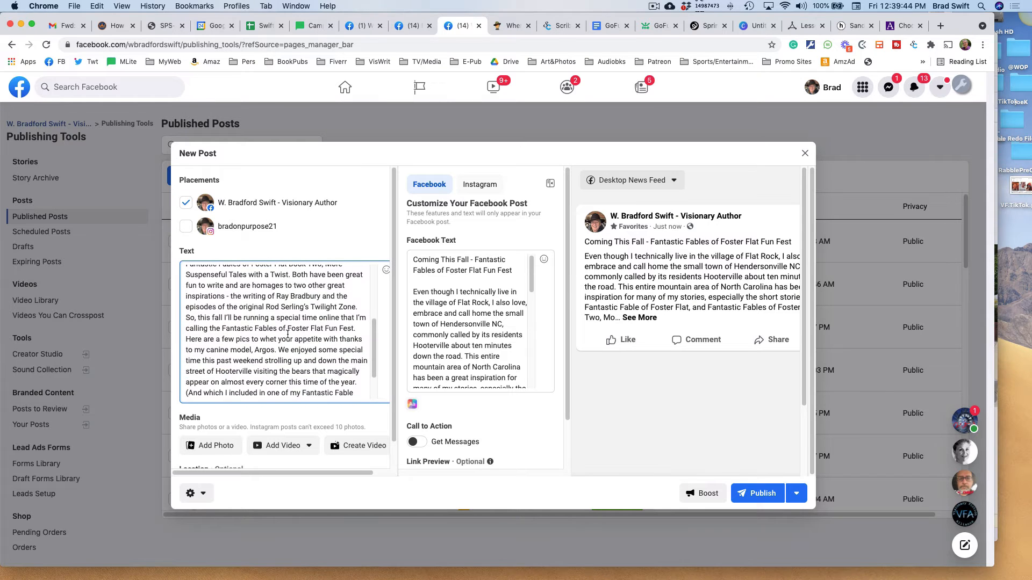
click(185, 321)
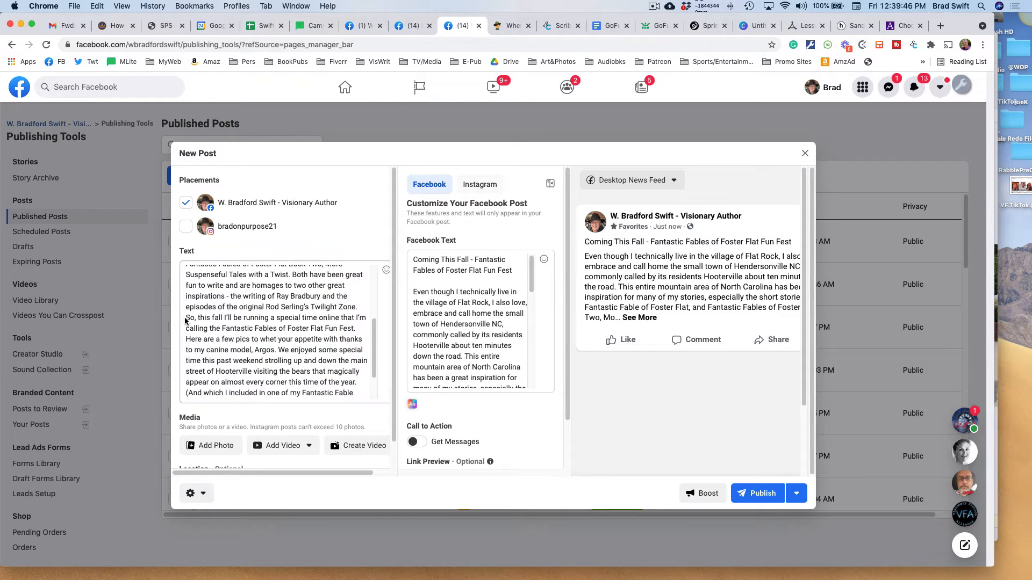
click(186, 319)
key(Return)
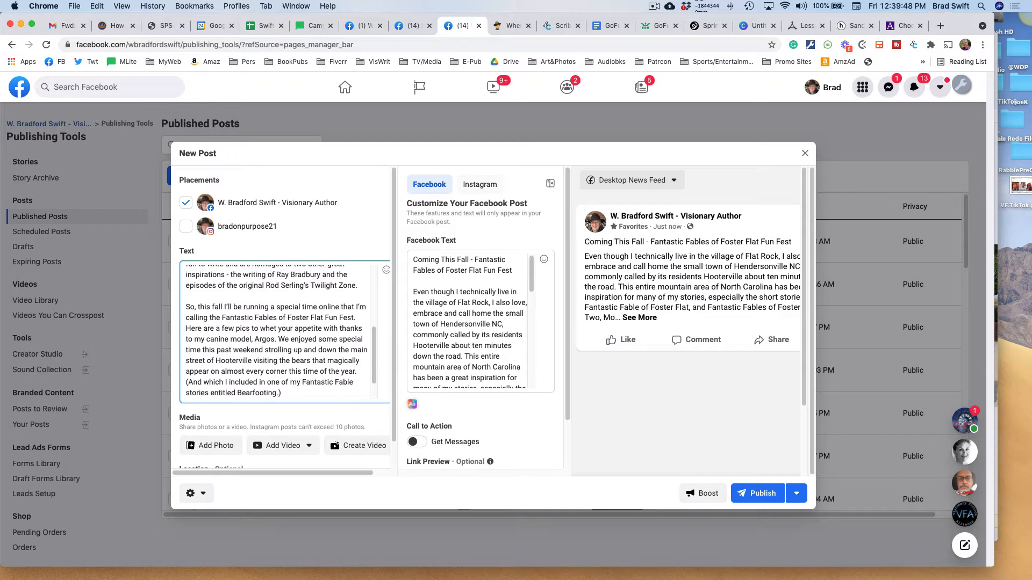
scroll(223, 325, down, 2)
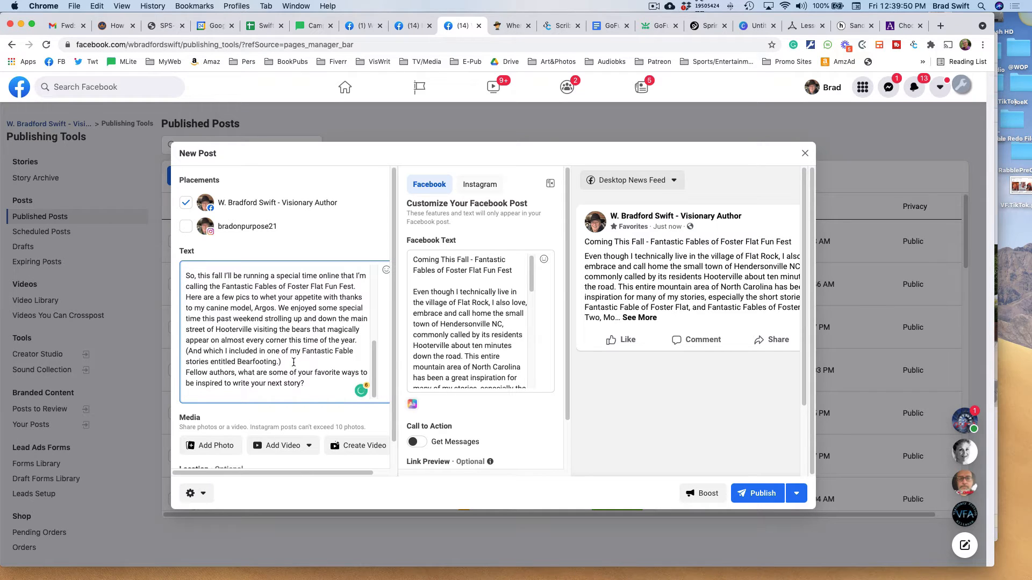
key(Return)
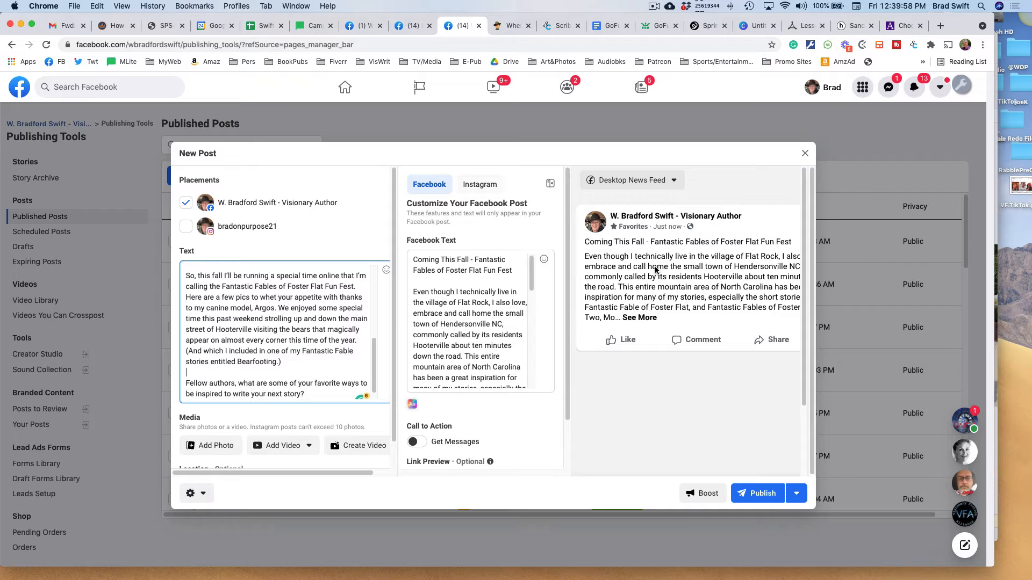
Step: Add the picture of the Babble and Rabble book covers from the Photos library to the post
click(207, 447)
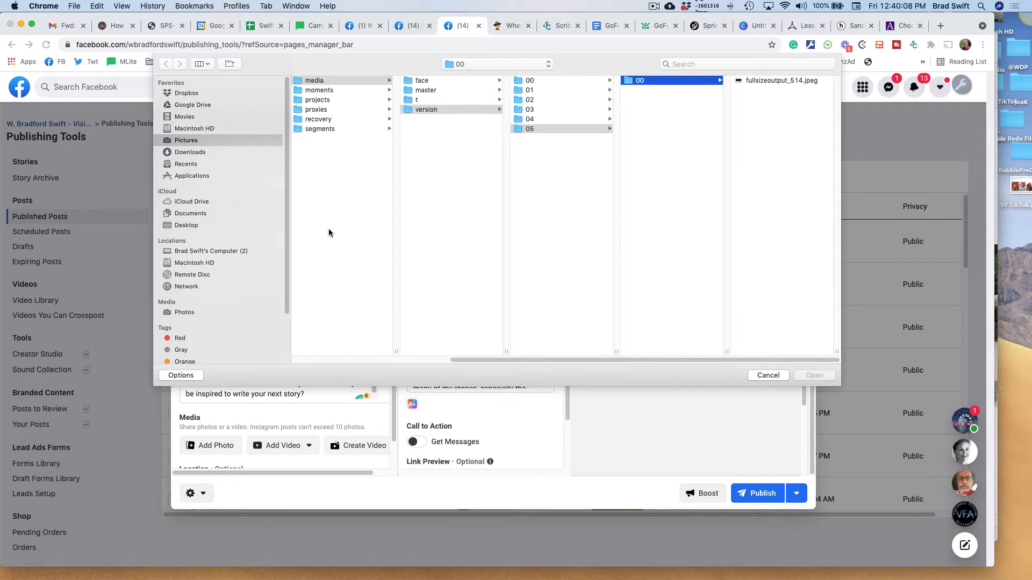
scroll(218, 303, down, 2)
scroll(219, 303, down, 2)
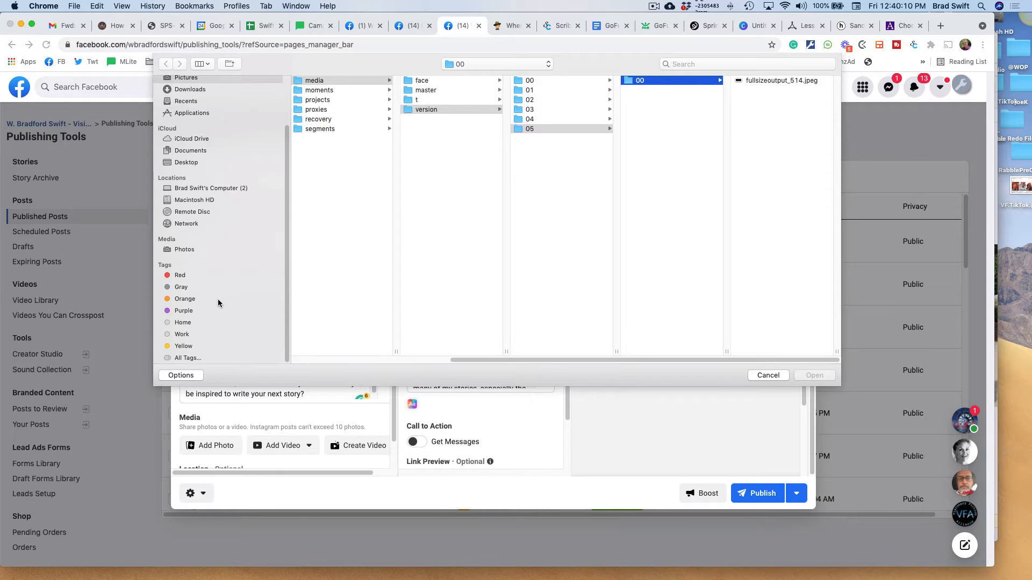
click(182, 251)
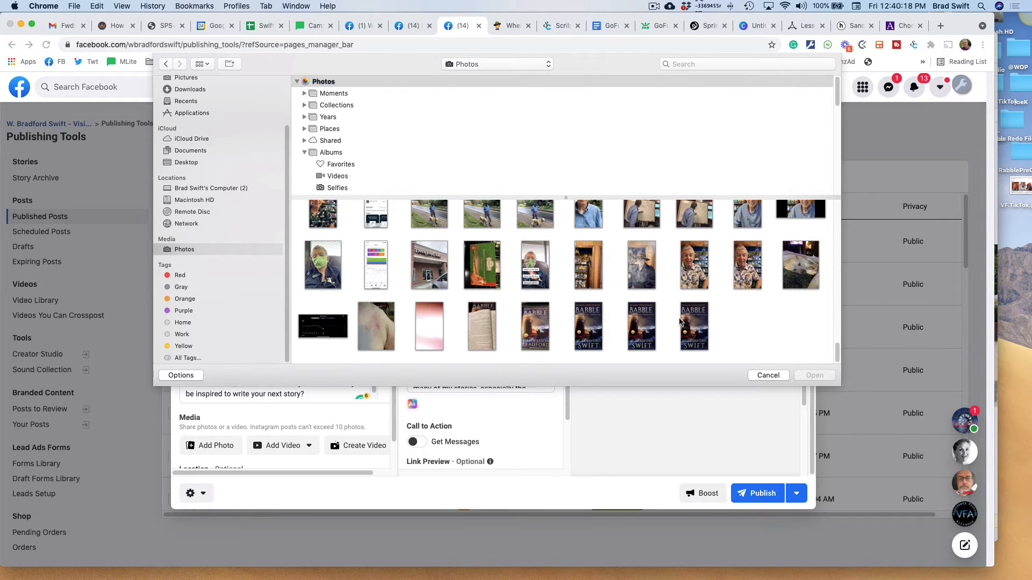
scroll(715, 341, up, 5)
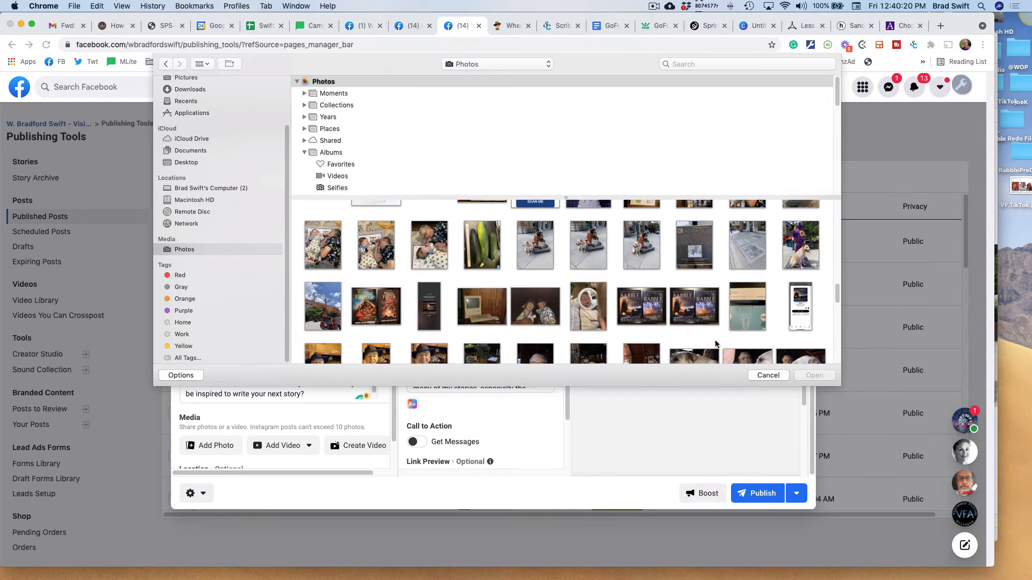
click(645, 309)
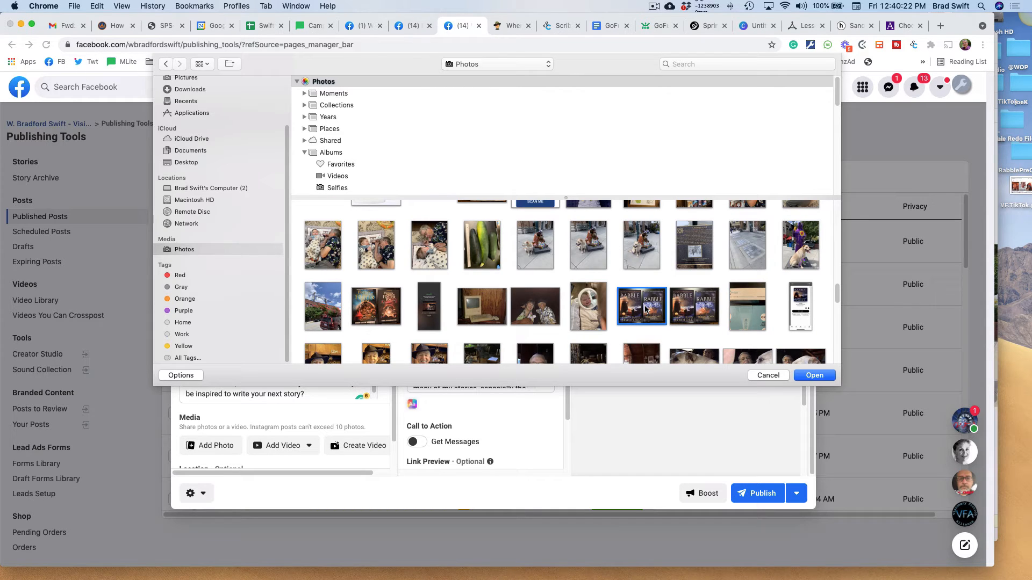
click(821, 376)
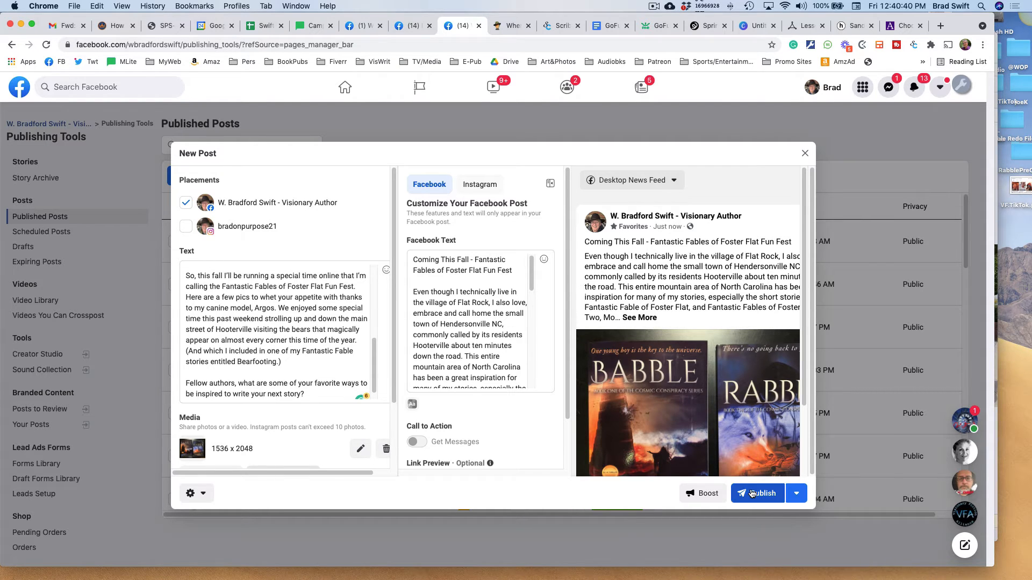
Step: Schedule the post for September 28, 2021 at 11:45 AM
click(797, 493)
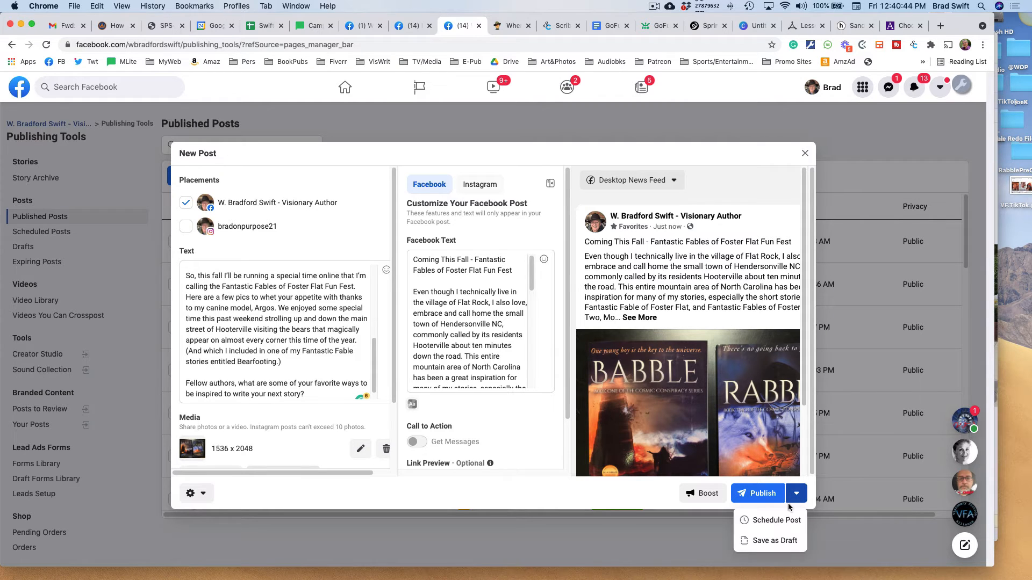
click(763, 520)
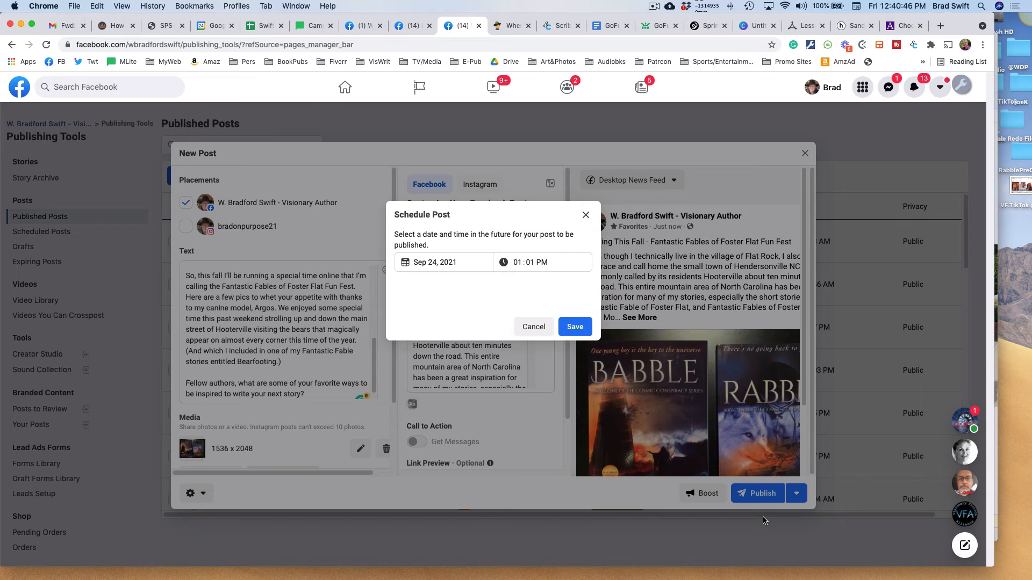
click(448, 265)
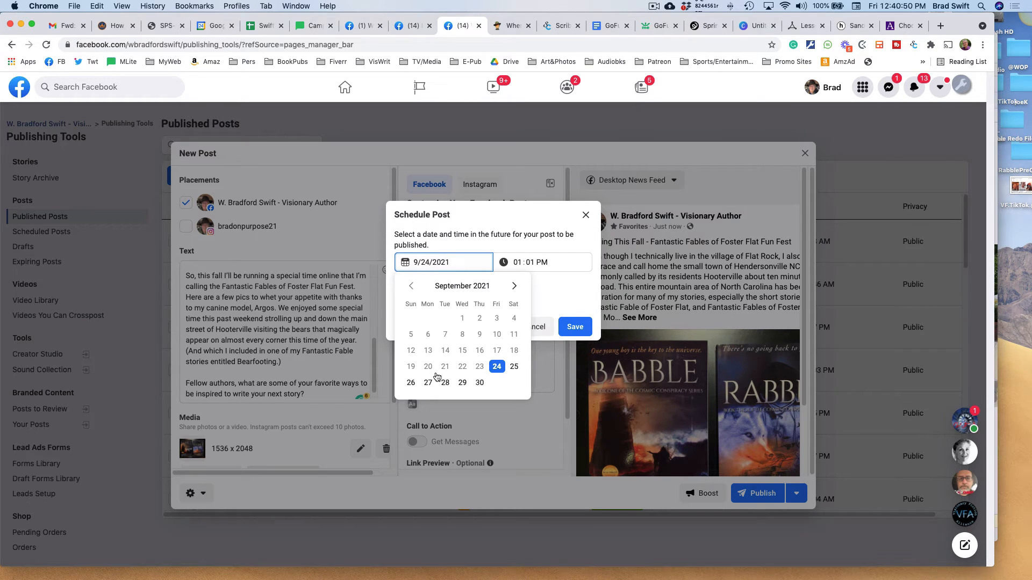
click(445, 383)
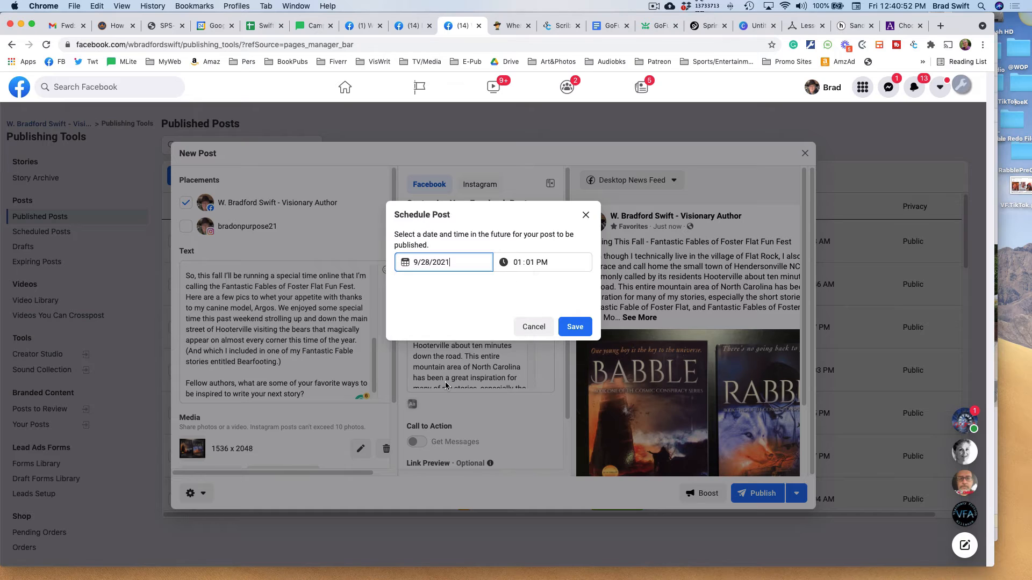
click(521, 263)
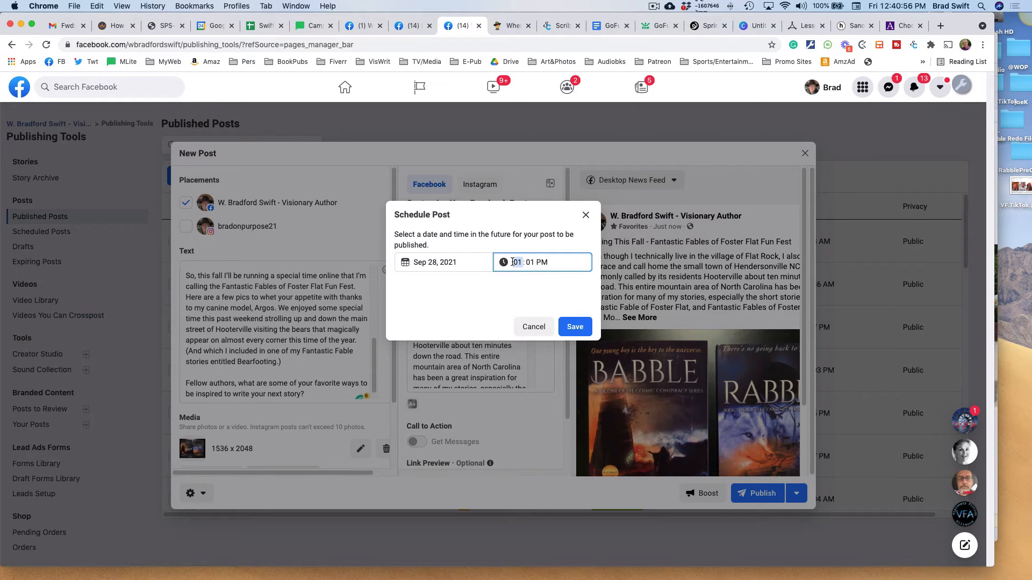
click(537, 262)
click(528, 263)
click(520, 298)
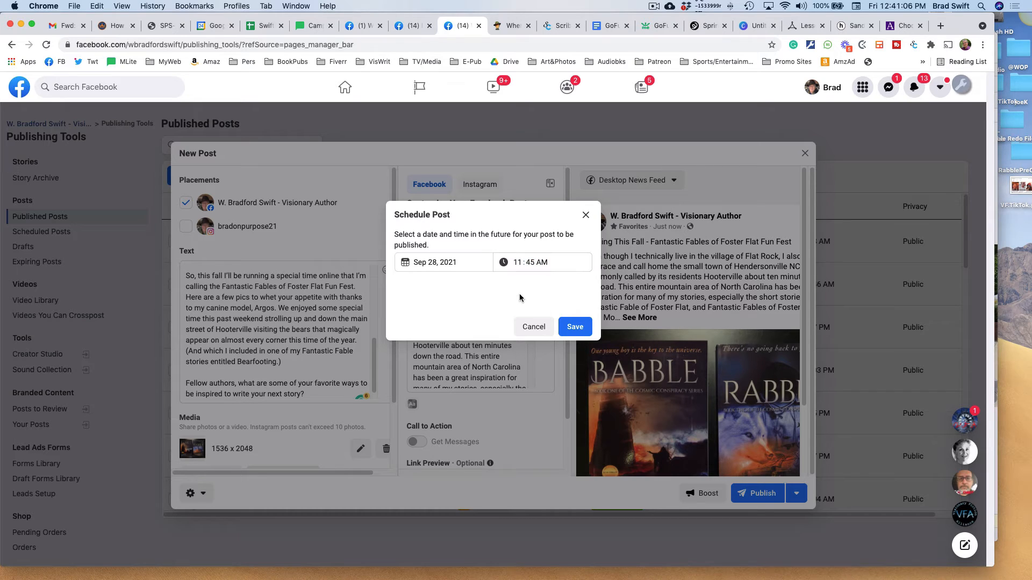
click(575, 327)
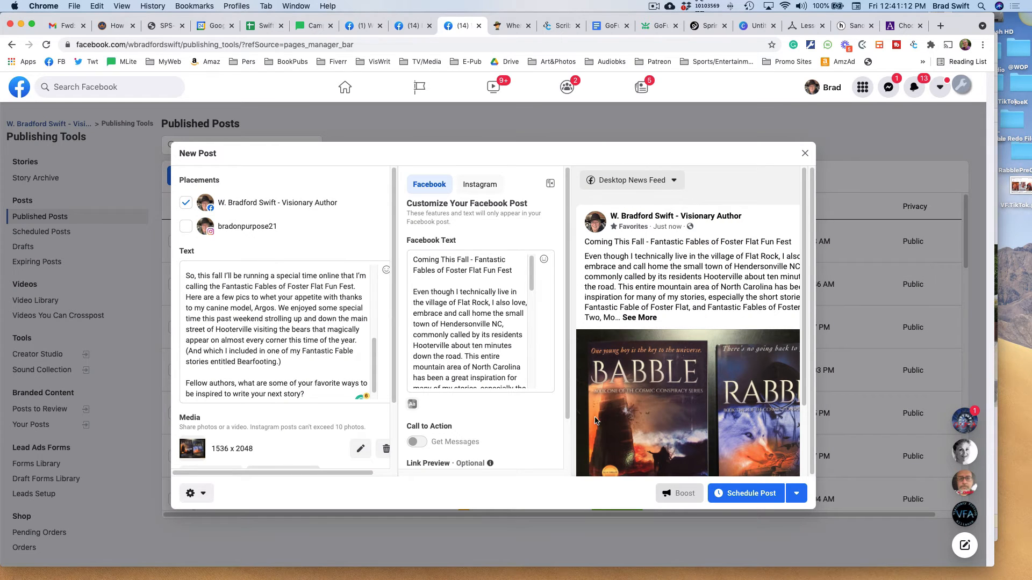
click(750, 494)
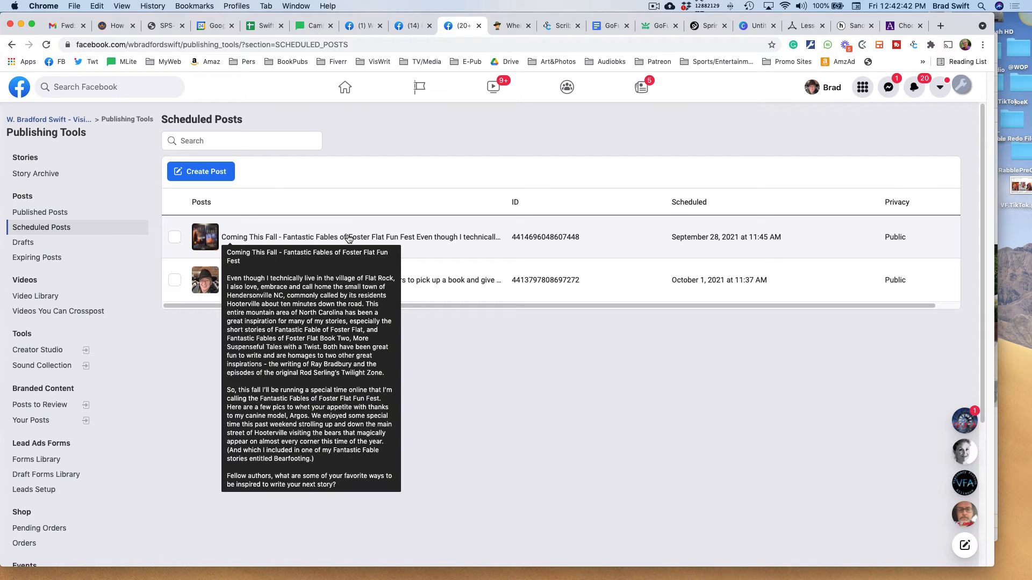
Step: Open the details of the scheduled "Coming This Fall" post and check its preview and publishing time
click(312, 240)
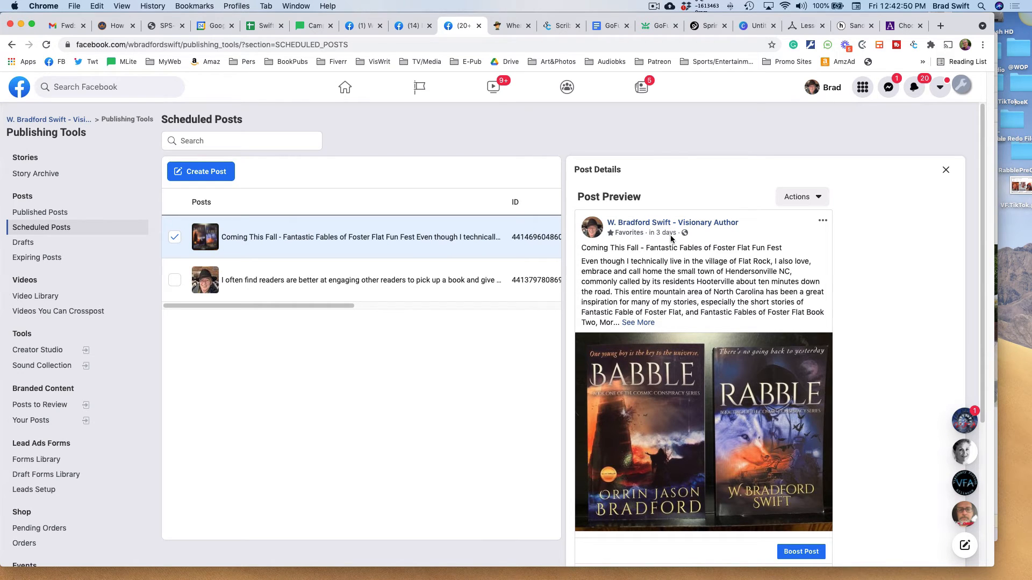
mouse_move(668, 235)
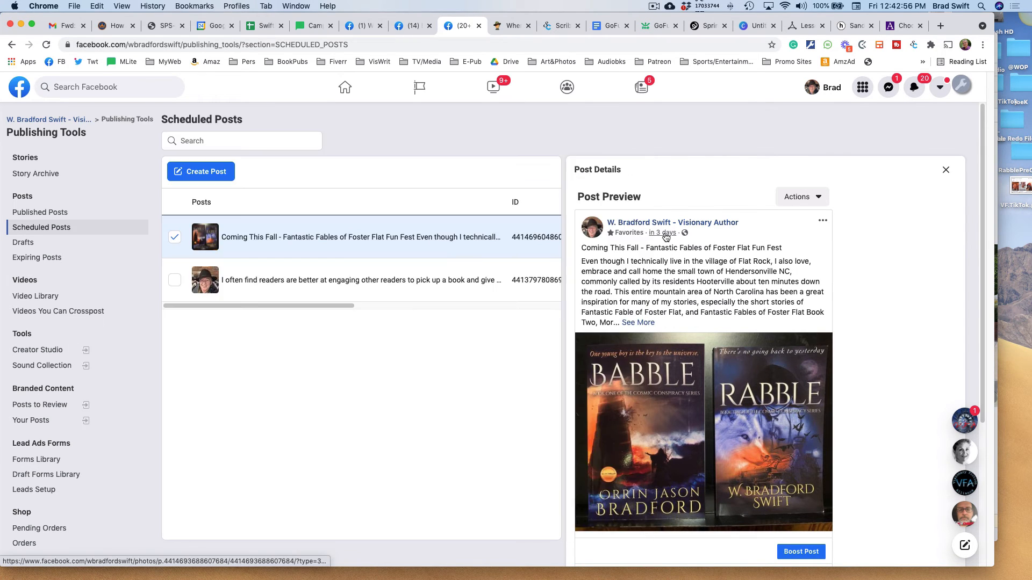
Step: Open the scheduled "Coming This Fall" post on its own page and select its web address up to the question mark
click(665, 237)
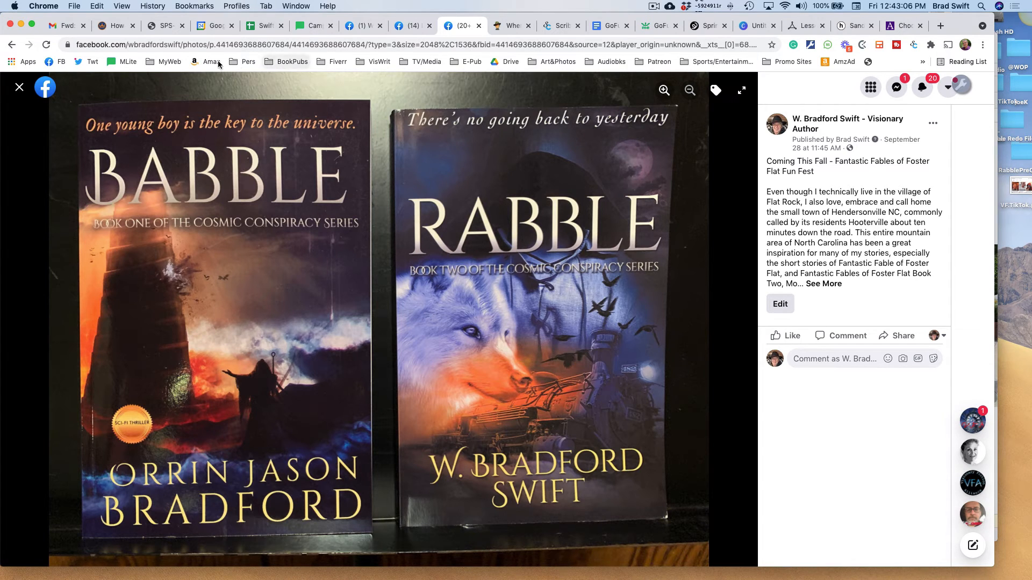
click(86, 45)
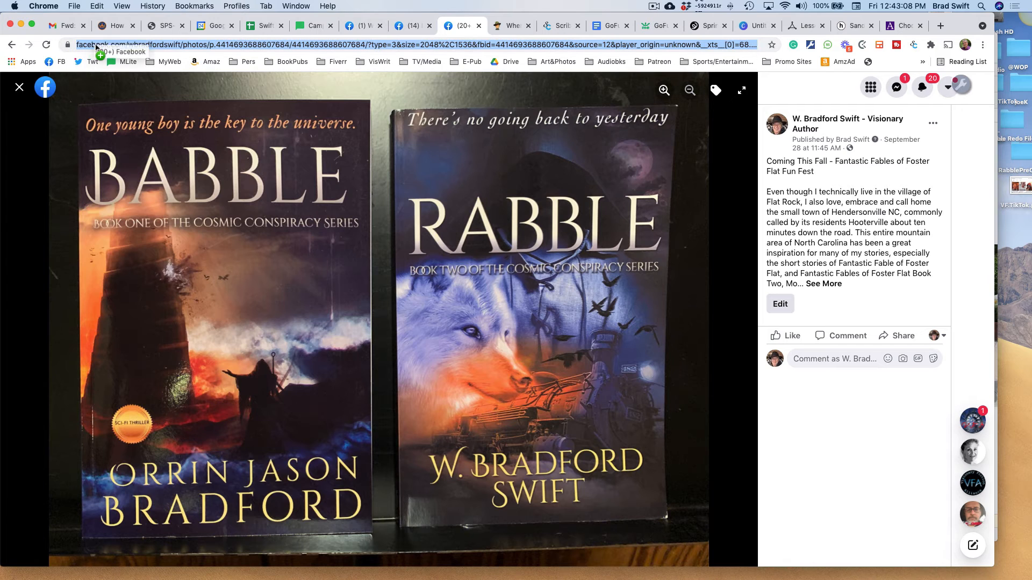
drag(86, 44, 237, 46)
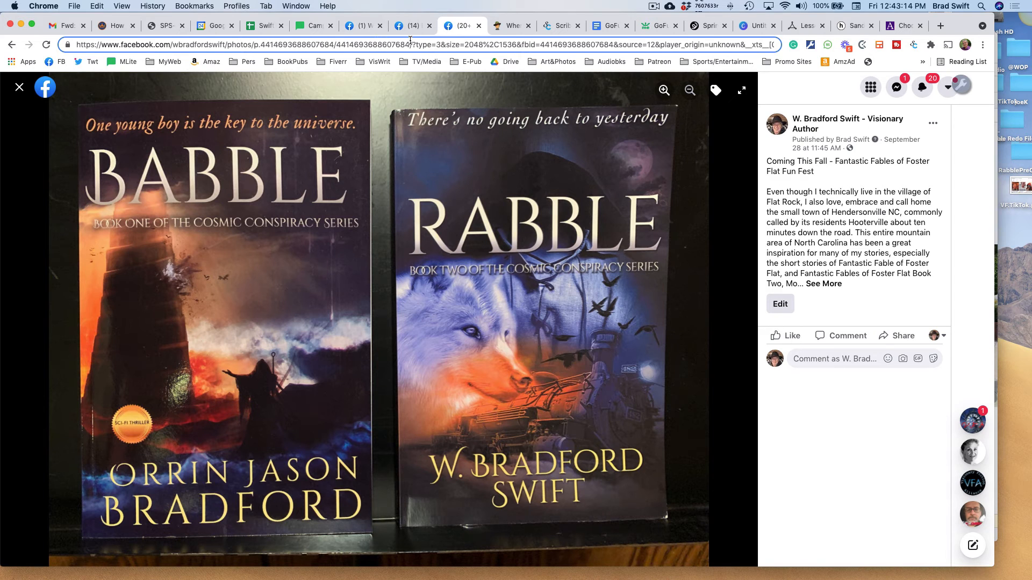
drag(413, 45, 78, 45)
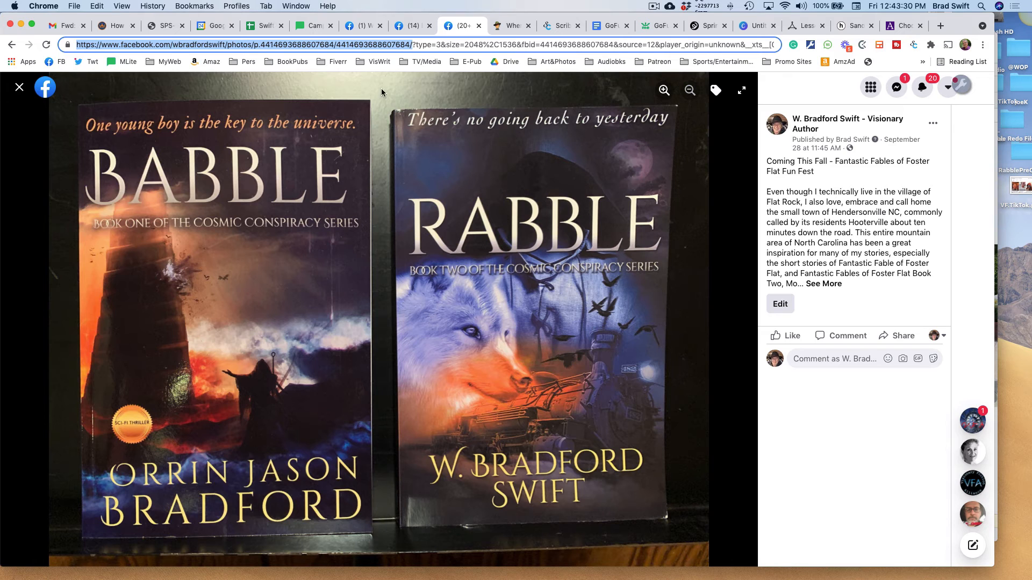
click(872, 437)
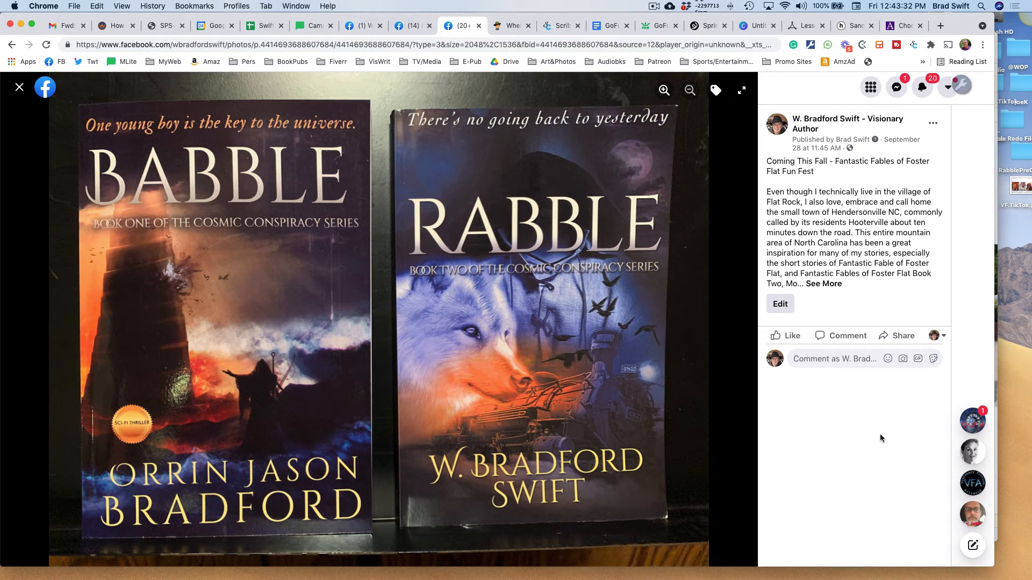
Step: Open the VFA Author Pod chat to look at the post link shared there, and minimize the chat
click(971, 484)
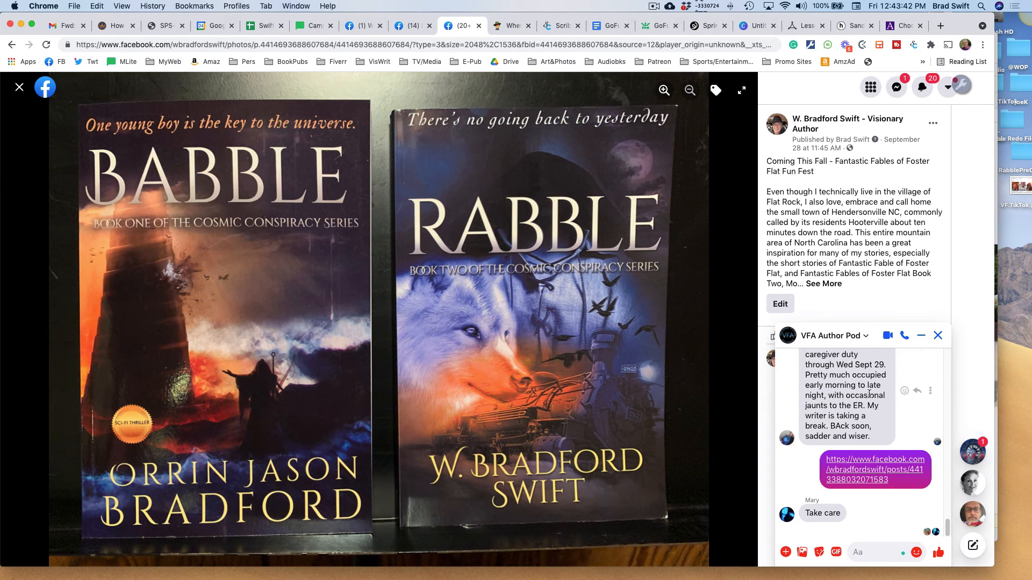
click(899, 295)
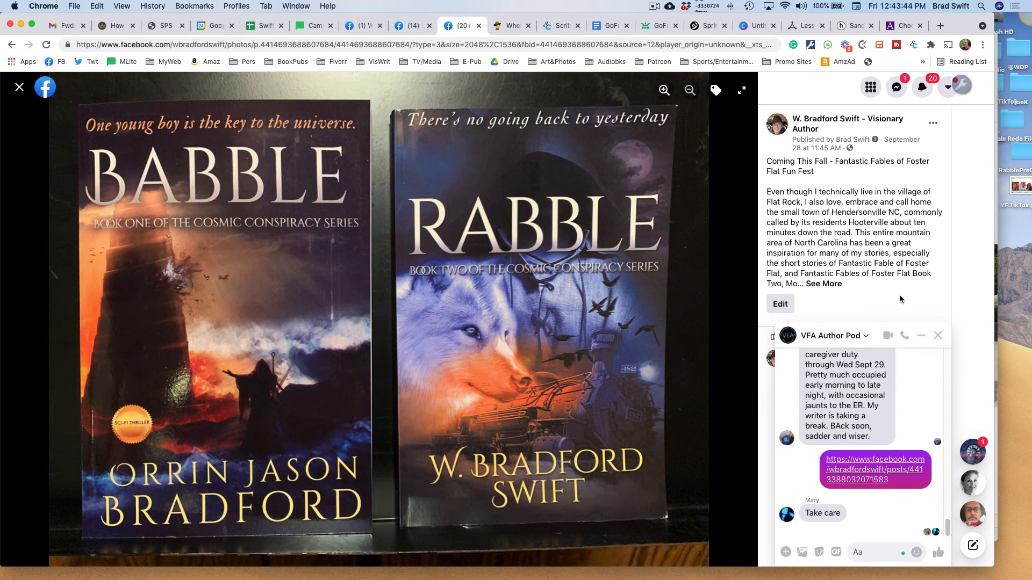
click(921, 335)
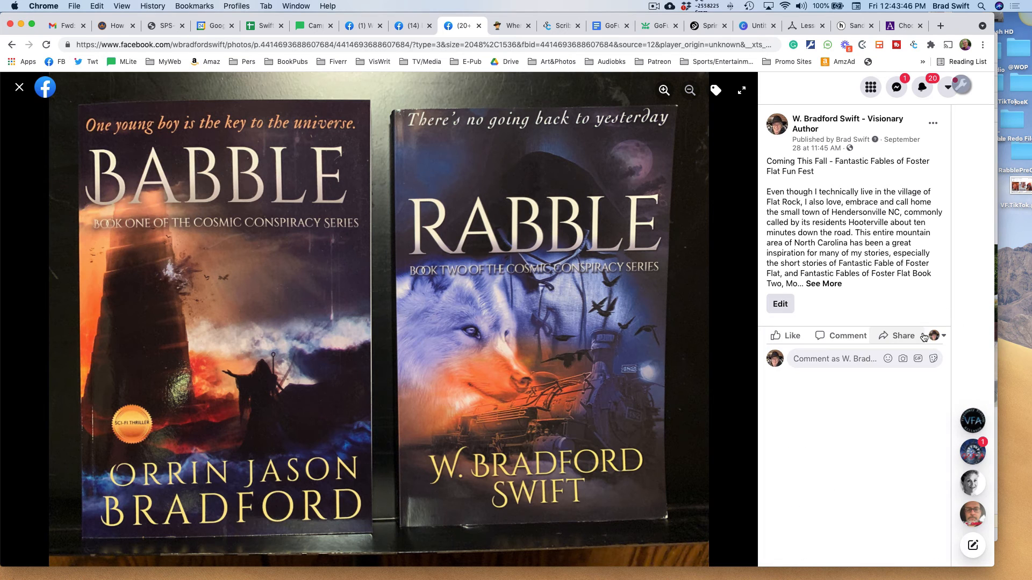
Step: Switch to Scrivener and copy the "Don't want to wait for the Fall Fun Fest?" line with both books2read.com links
click(996, 99)
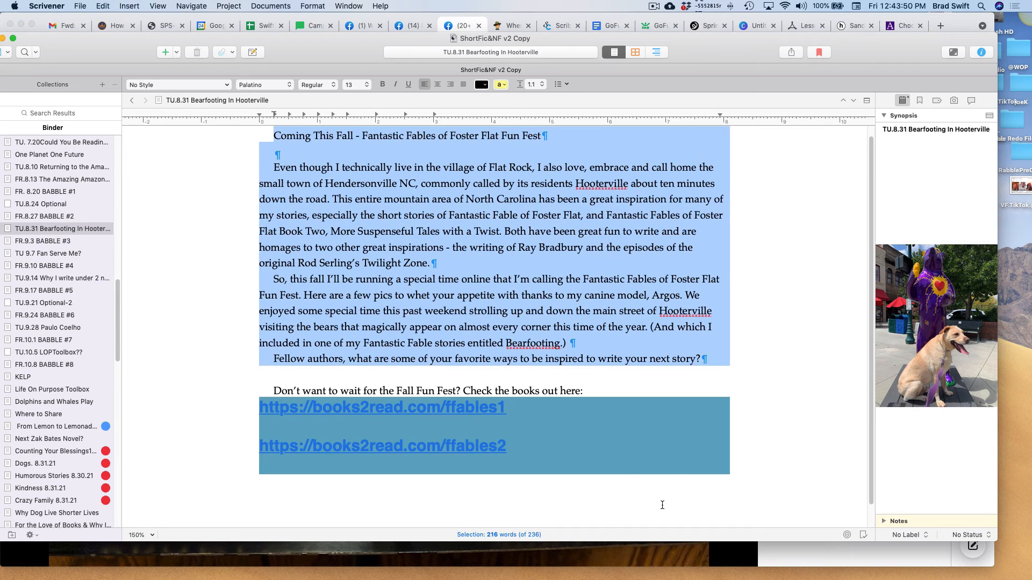
click(616, 471)
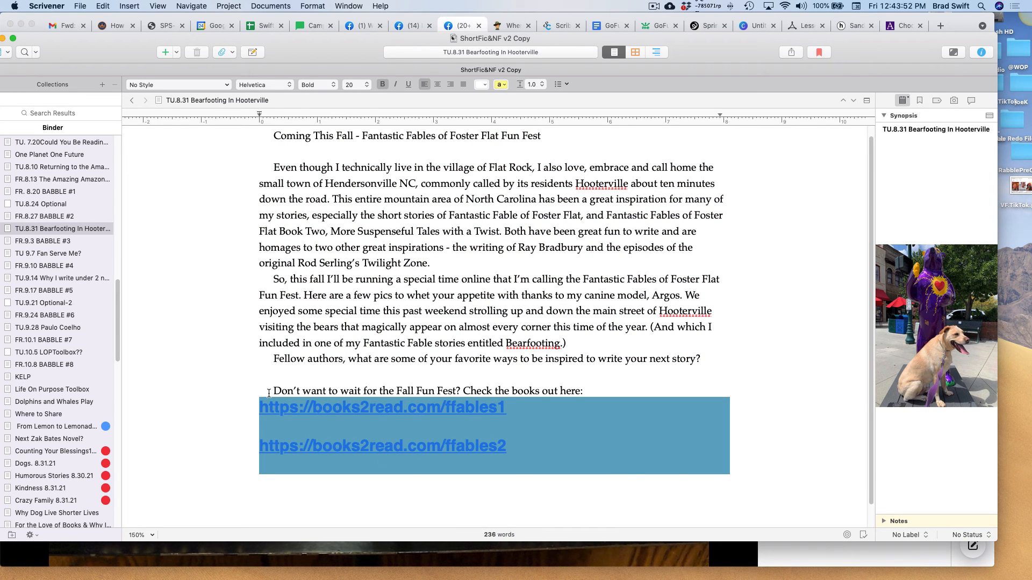
drag(253, 392, 527, 447)
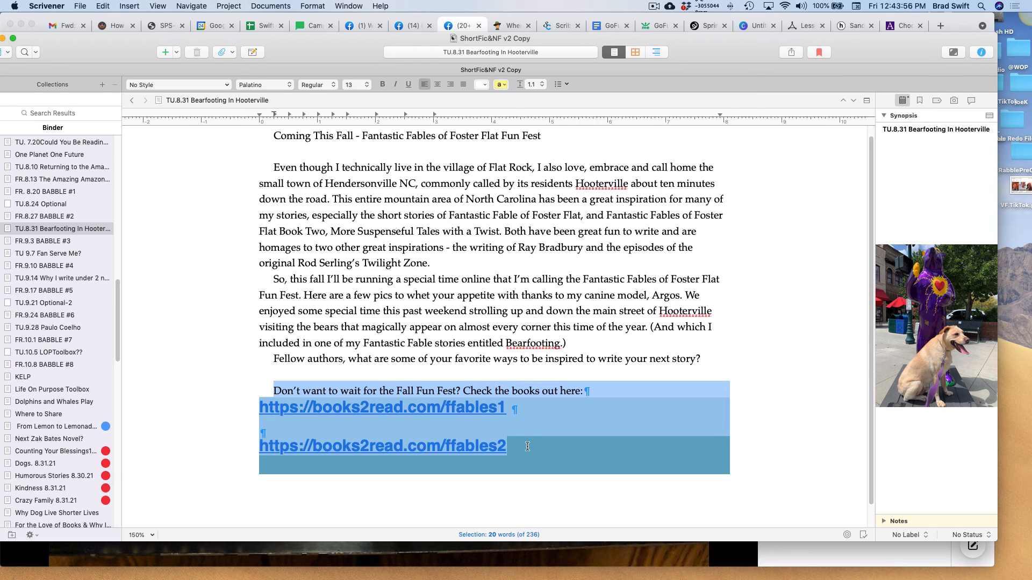
Step: Back in Chrome, publish the copied Fall Fun Fest text with both book links as a comment on the scheduled post and close the photo view
click(940, 19)
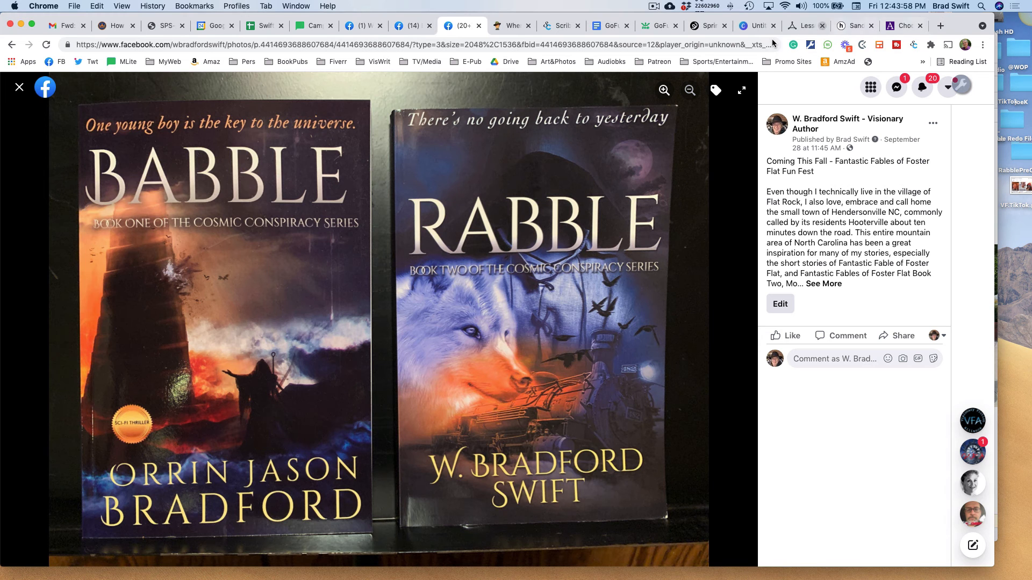
click(825, 359)
text(Don't want to wait for the Fall Fun Fest? Check the books out here: https://books2read.com/ffables1  https://books2read.com/ffables2)
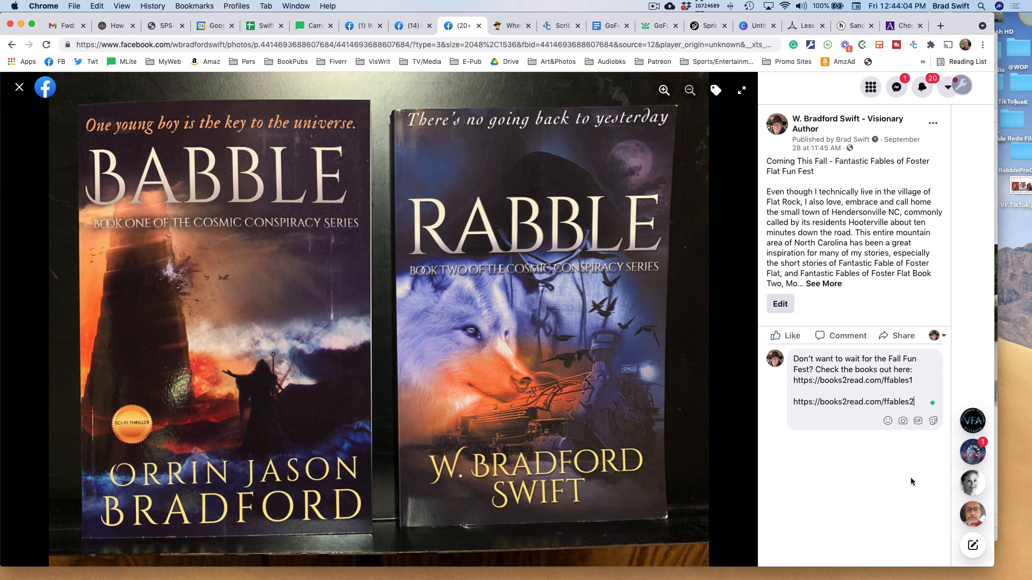
key(Return)
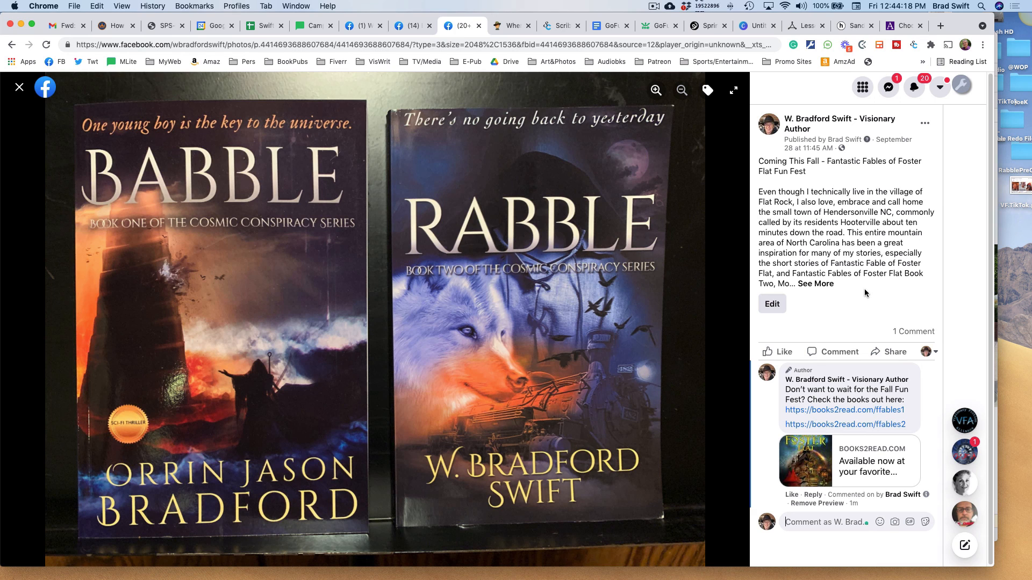
click(19, 89)
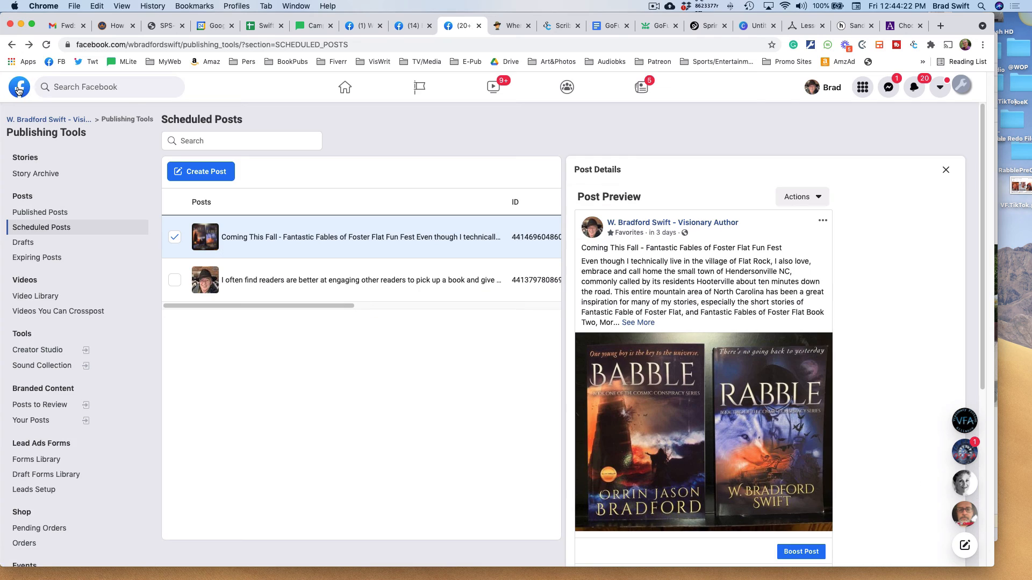